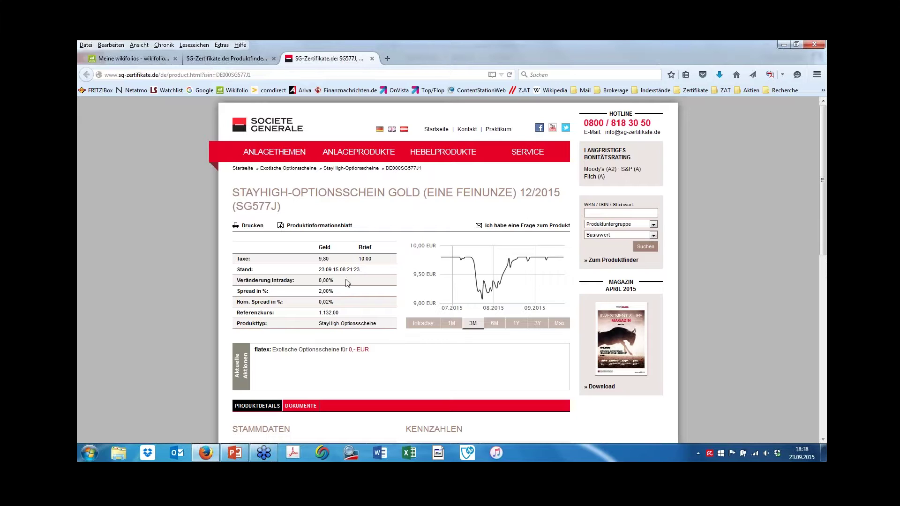
Step: Review the quotes, price chart, master data and key figures of the StayHigh gold warrant SG577J
{"action": "scroll", "coordinate": [410, 350], "scroll_direction": "down", "scroll_amount": 5}
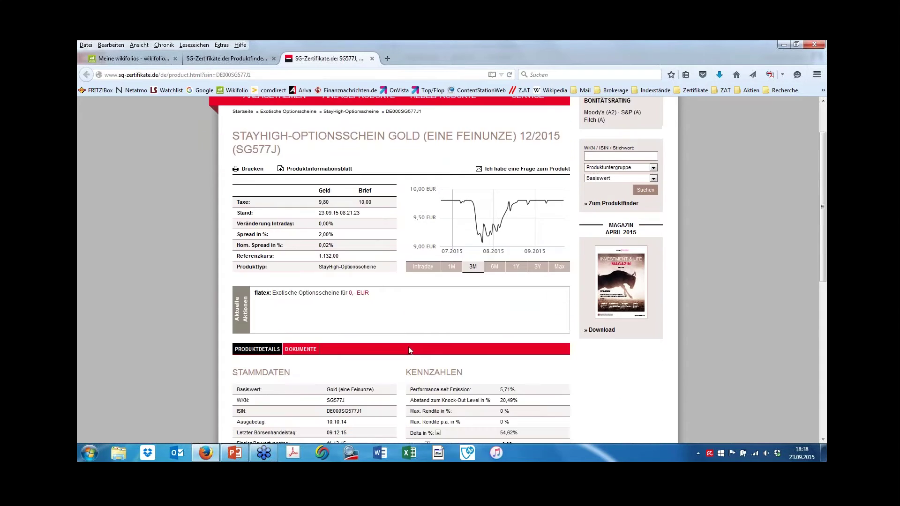
{"action": "scroll", "coordinate": [378, 173], "scroll_direction": "up", "scroll_amount": 2}
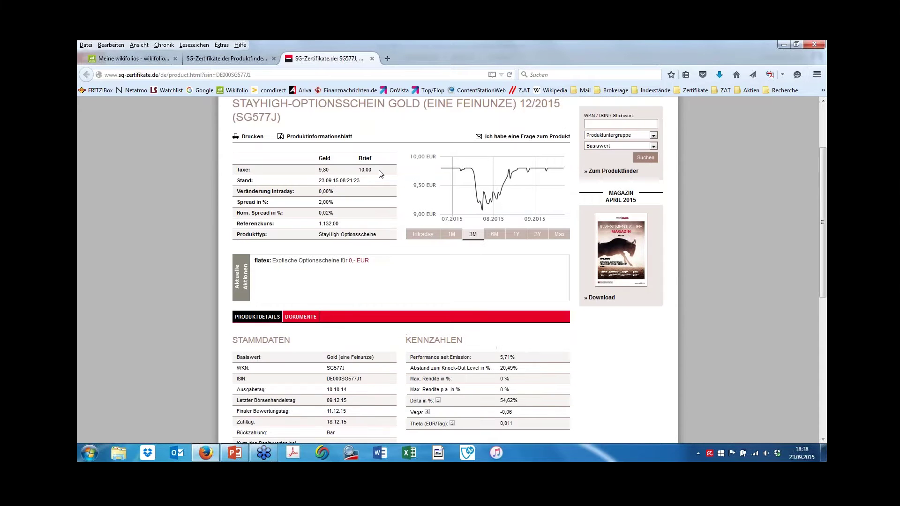
{"action": "scroll", "coordinate": [392, 254], "scroll_direction": "up", "scroll_amount": 1}
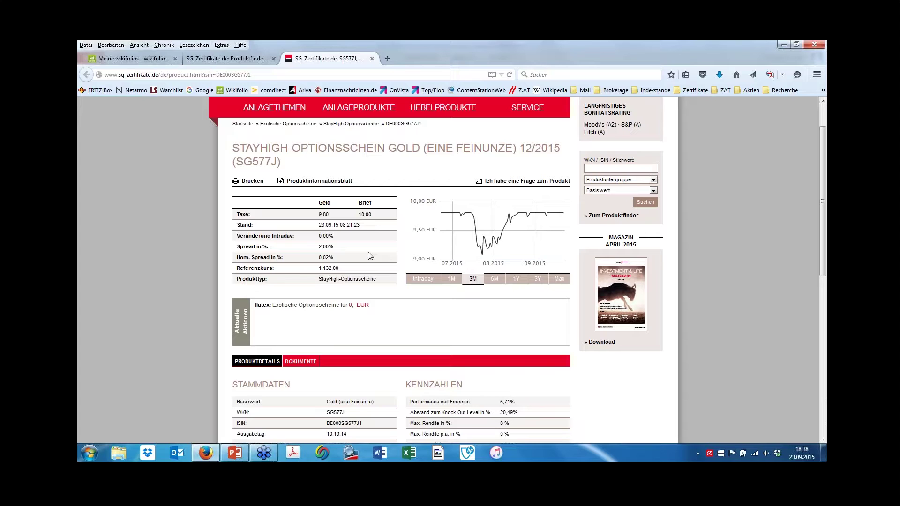
{"action": "scroll", "coordinate": [368, 263], "scroll_direction": "down", "scroll_amount": 3}
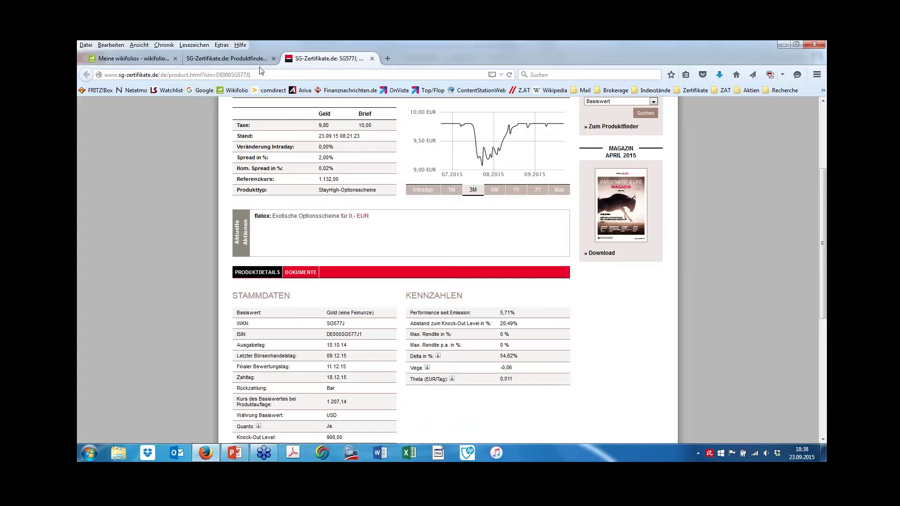
Step: Return to the product finder results, open the StayHigh gold warrant SG50EV and review its quotes, chart and key figures
{"action": "left_click", "coordinate": [245, 60]}
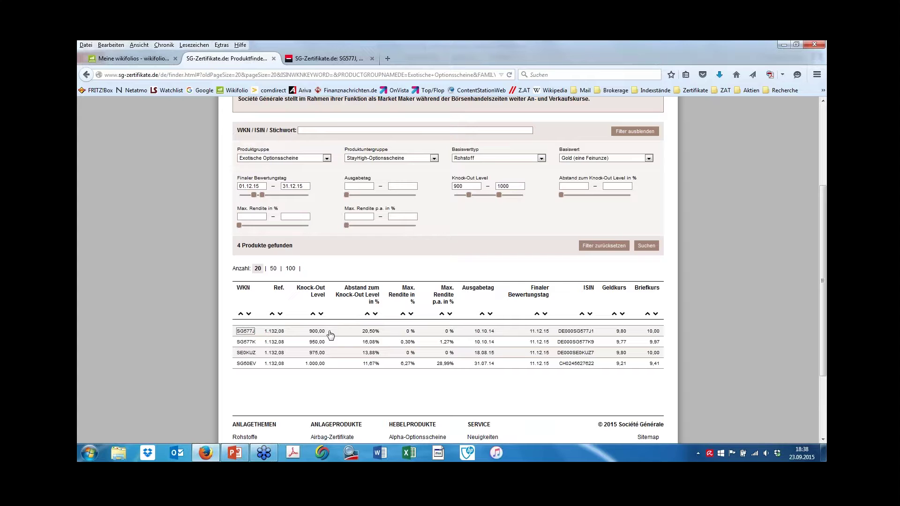
{"action": "left_click", "coordinate": [246, 364]}
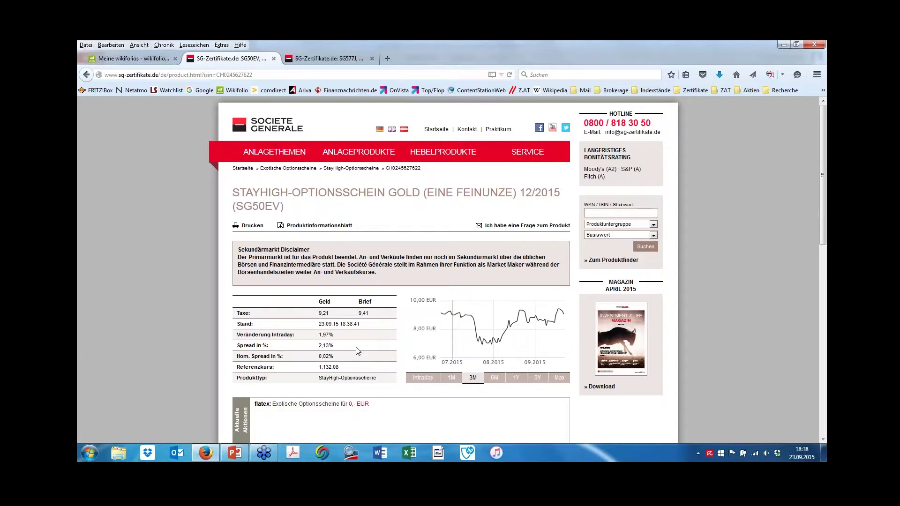
{"action": "scroll", "coordinate": [445, 361], "scroll_direction": "down", "scroll_amount": 3}
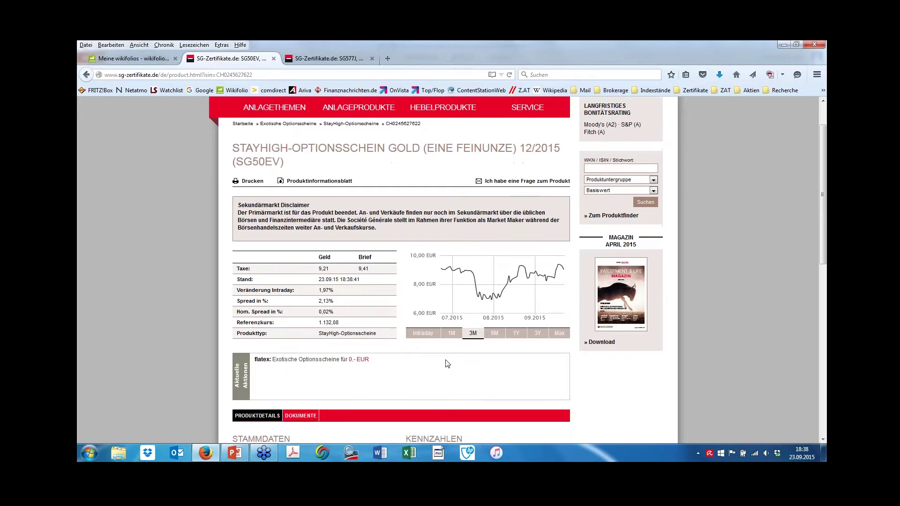
{"action": "scroll", "coordinate": [532, 338], "scroll_direction": "up", "scroll_amount": 1}
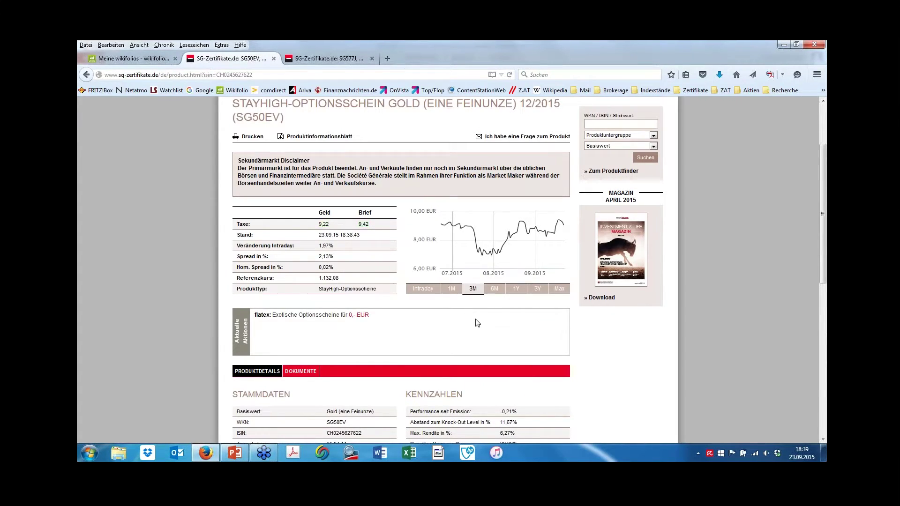
{"action": "scroll", "coordinate": [477, 322], "scroll_direction": "down", "scroll_amount": 1}
{"action": "scroll", "coordinate": [588, 361], "scroll_direction": "down", "scroll_amount": 2}
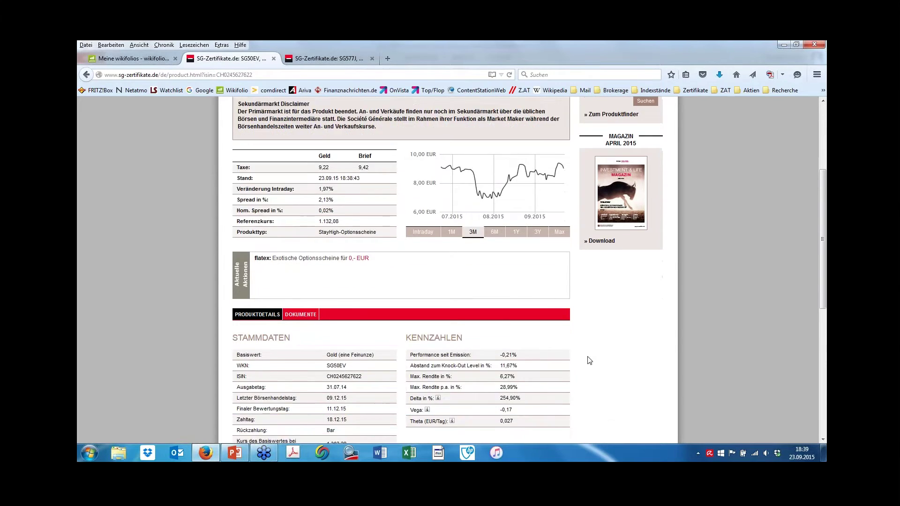
Step: Copy the ISIN of warrant SG50EV from its master data and add that security to the wikifolio portfolio
{"action": "double_click", "coordinate": [334, 290]}
{"action": "double_click", "coordinate": [341, 300]}
{"action": "key", "text": "ctrl+c"}
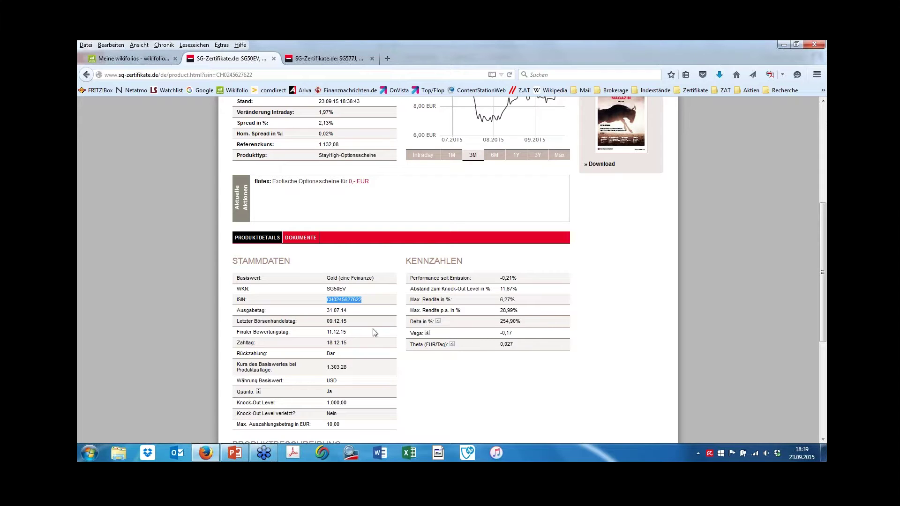
{"action": "left_click", "coordinate": [148, 58]}
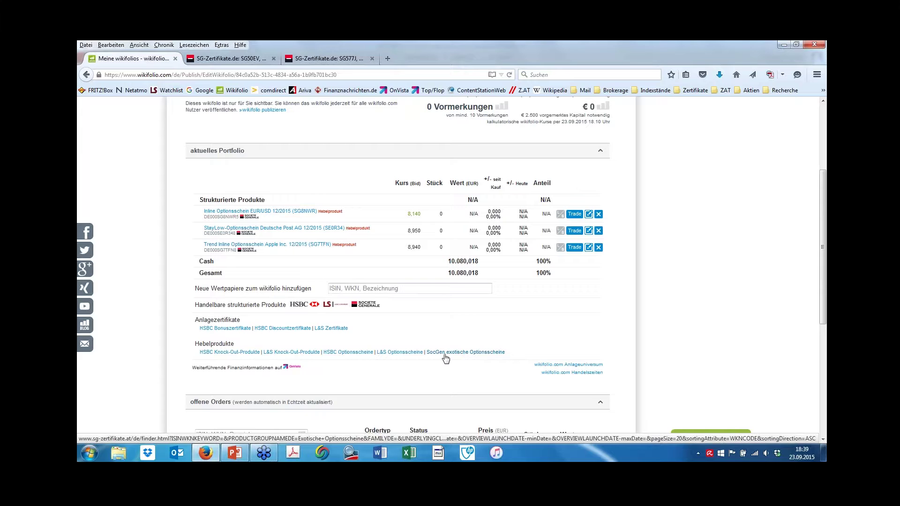
{"action": "key", "text": "ctrl+v"}
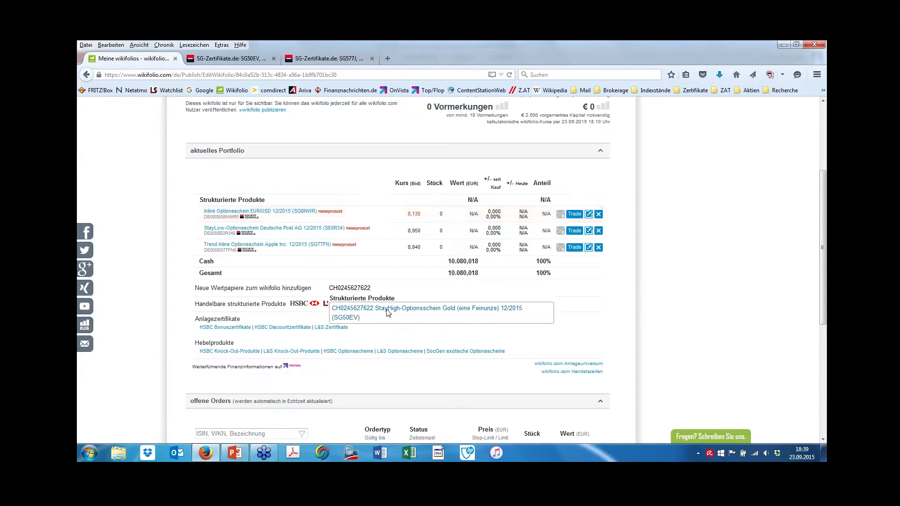
{"action": "left_click", "coordinate": [387, 313]}
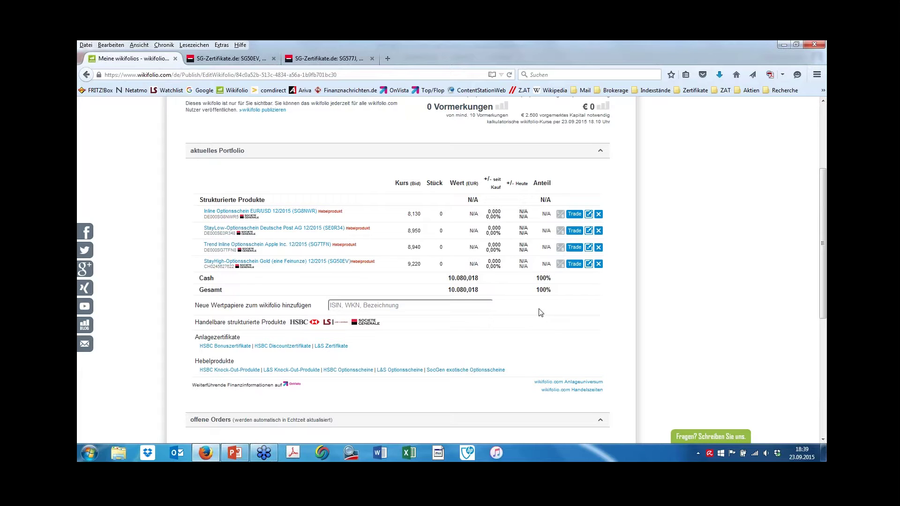
Step: Start a trade for the StayHigh gold warrant SG50EV and set it to Kauf with a quantity of 100
{"action": "left_click", "coordinate": [574, 264]}
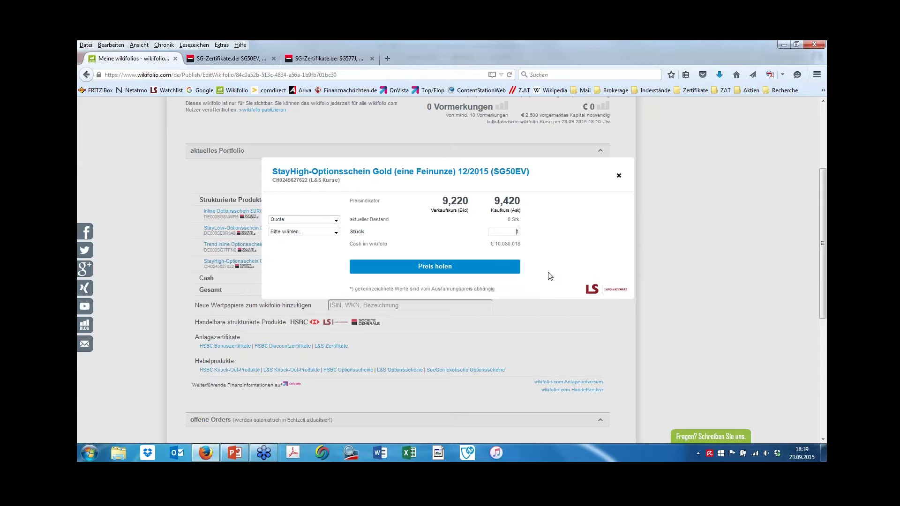
{"action": "scroll", "coordinate": [567, 338], "scroll_direction": "up", "scroll_amount": 3}
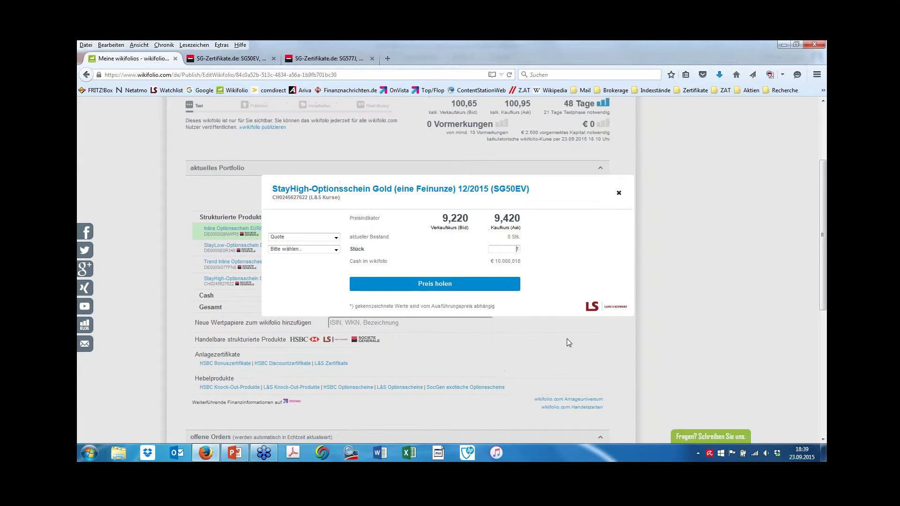
{"action": "scroll", "coordinate": [566, 344], "scroll_direction": "down", "scroll_amount": 2}
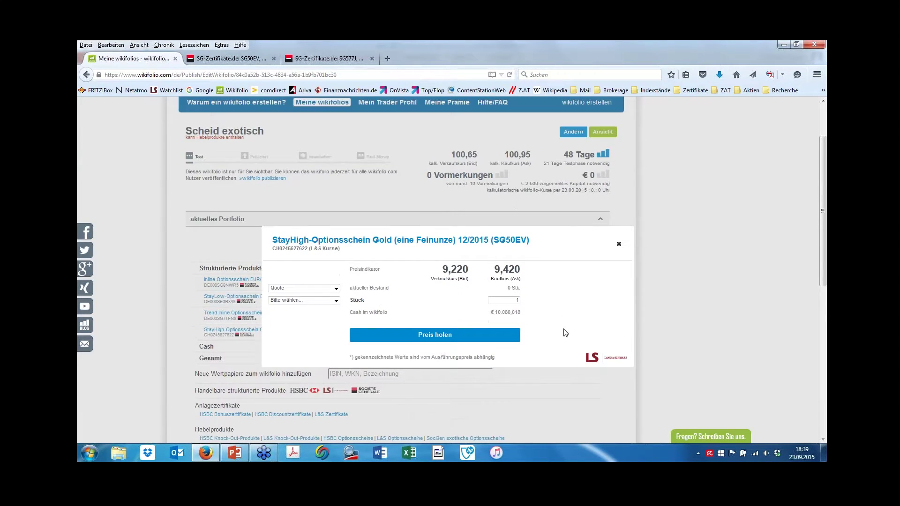
{"action": "scroll", "coordinate": [561, 345], "scroll_direction": "down", "scroll_amount": 2}
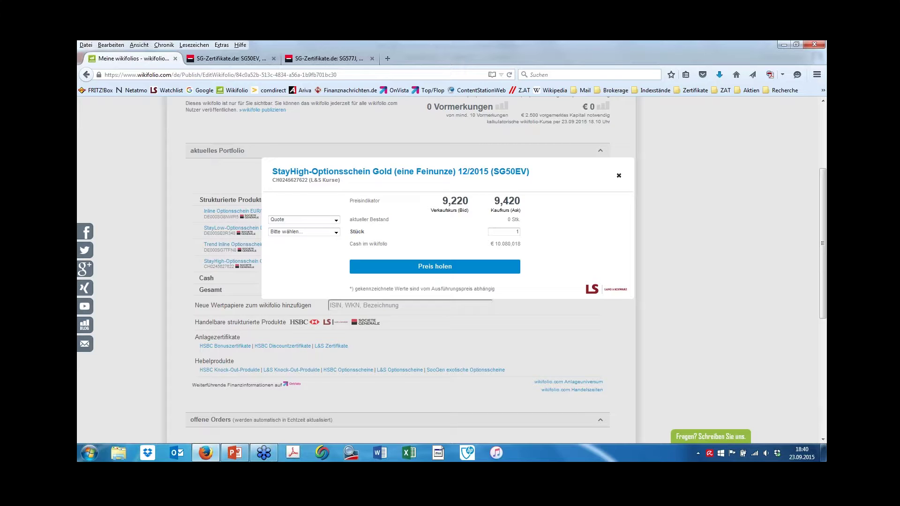
{"action": "left_click_drag", "start_coordinate": [483, 188], "coordinate": [450, 313]}
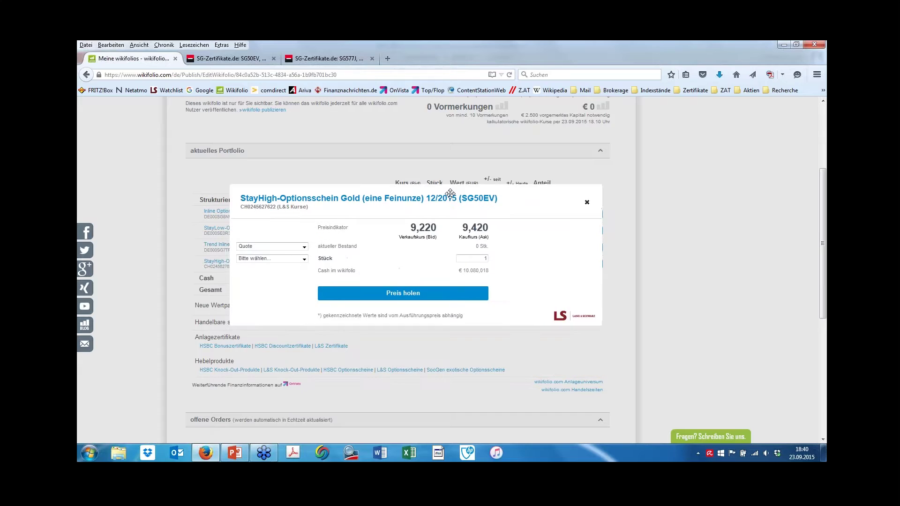
{"action": "left_click", "coordinate": [471, 249]}
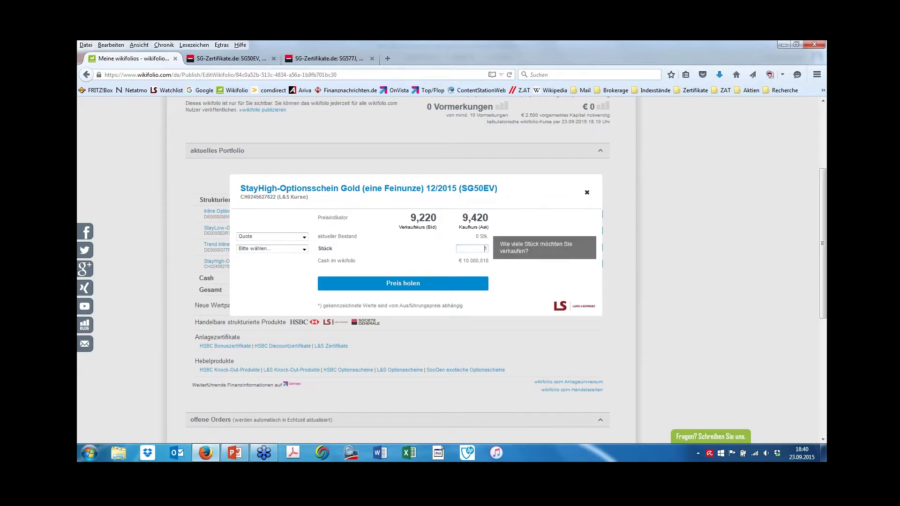
{"action": "type", "text": "100"}
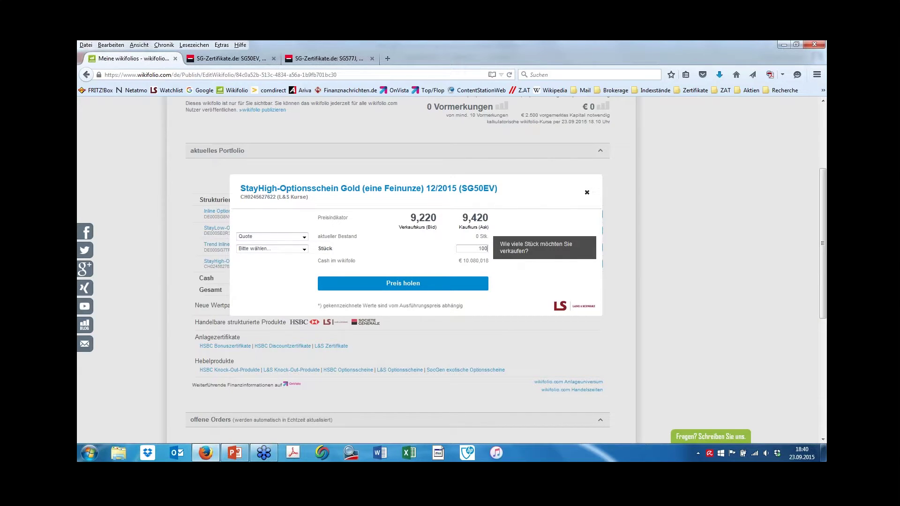
{"action": "left_click", "coordinate": [252, 249]}
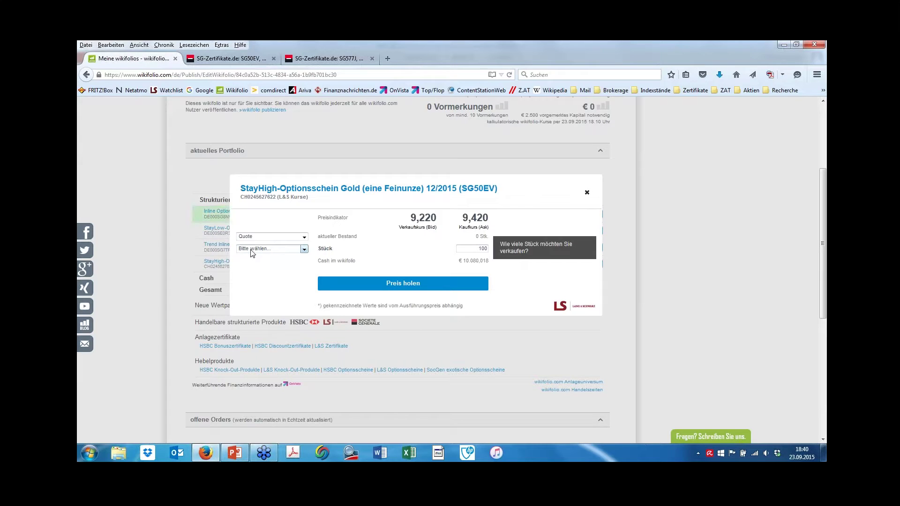
{"action": "left_click", "coordinate": [253, 266]}
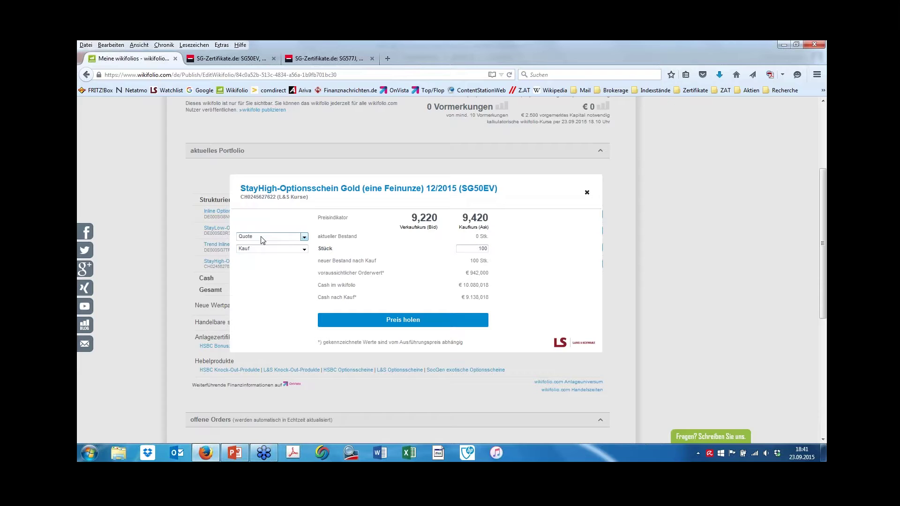
Step: Change the order type to Limit to view its options, and set it back to Quote
{"action": "left_click", "coordinate": [262, 238]}
{"action": "left_click", "coordinate": [255, 250]}
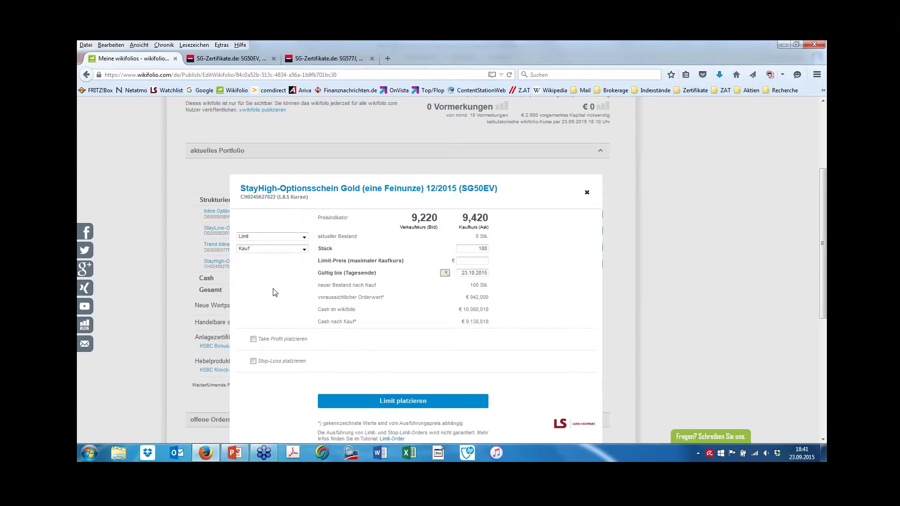
{"action": "left_click", "coordinate": [262, 237]}
{"action": "left_click", "coordinate": [263, 243]}
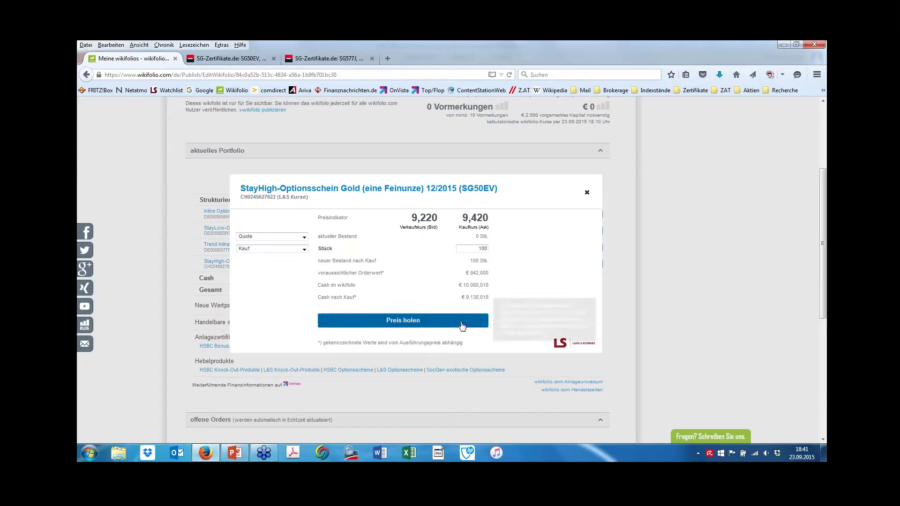
Step: Fetch a price for the SG50EV order, request a fresh one, and execute and acknowledge the purchase
{"action": "left_click", "coordinate": [442, 325]}
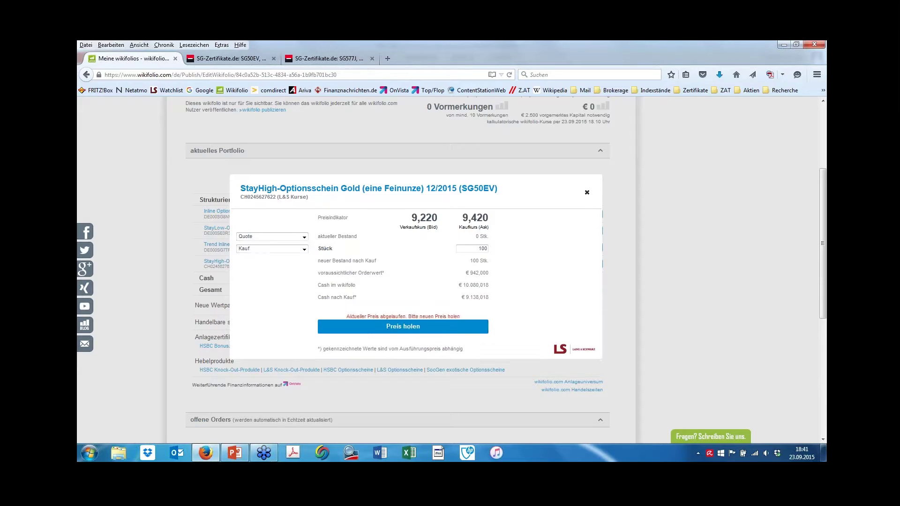
{"action": "left_click", "coordinate": [415, 332]}
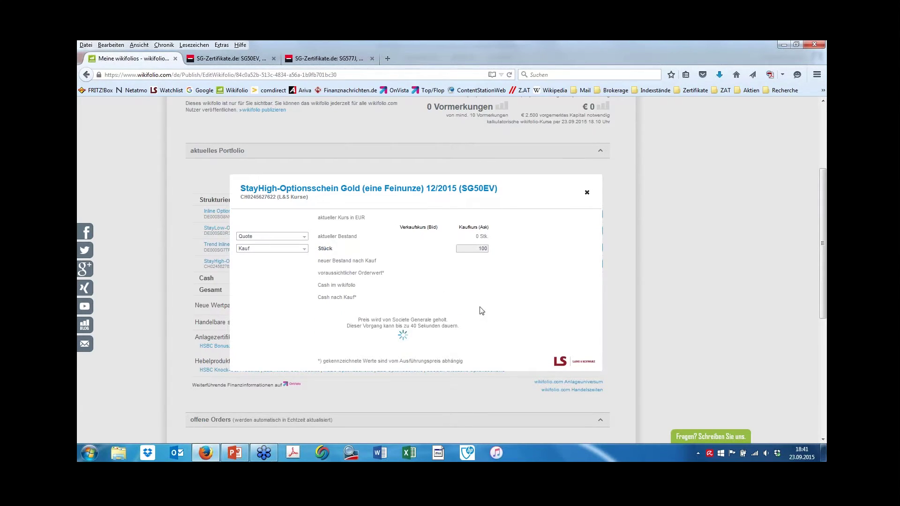
{"action": "left_click", "coordinate": [436, 326]}
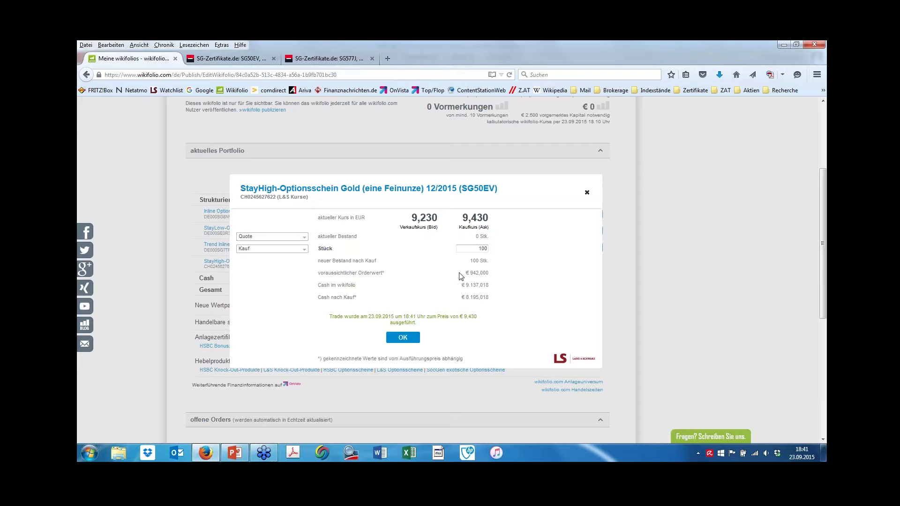
{"action": "left_click", "coordinate": [403, 338]}
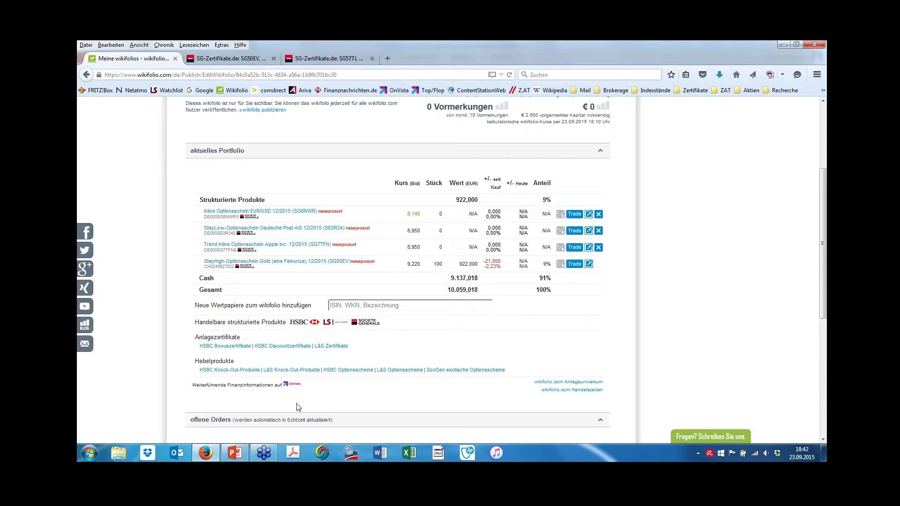
Step: Switch to the PowerPoint presentation, start the slide show from the beginning and advance to the slide "Anlageidee 2: StayLow-Optionsschein auf Deutsche Post"
{"action": "left_click", "coordinate": [234, 453]}
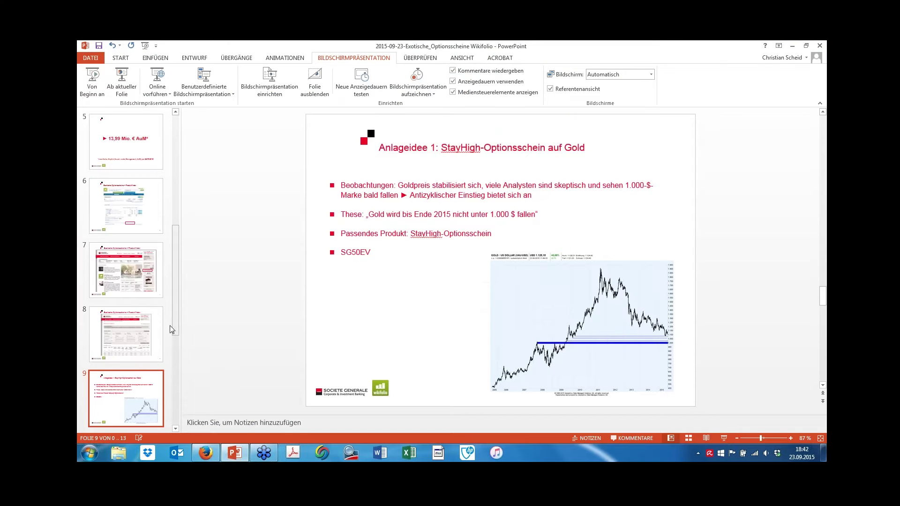
{"action": "scroll", "coordinate": [155, 381], "scroll_direction": "down", "scroll_amount": 2}
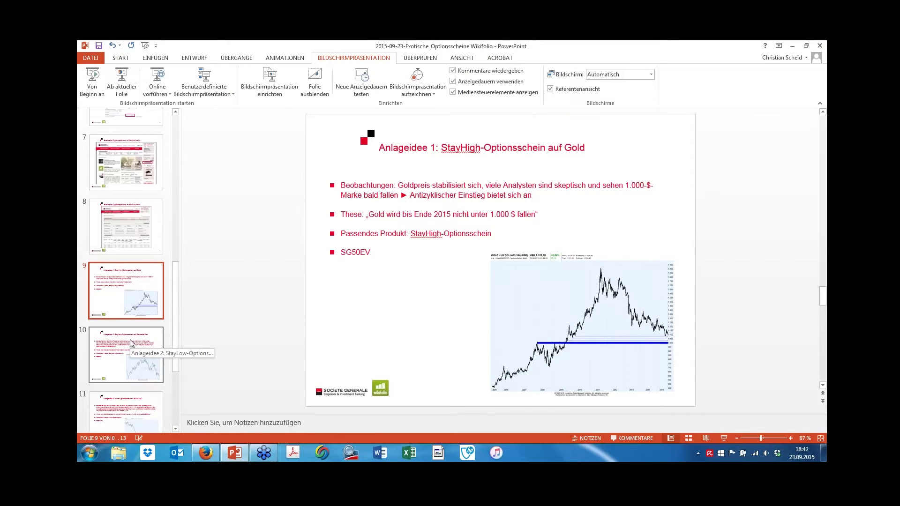
{"action": "left_click", "coordinate": [92, 83]}
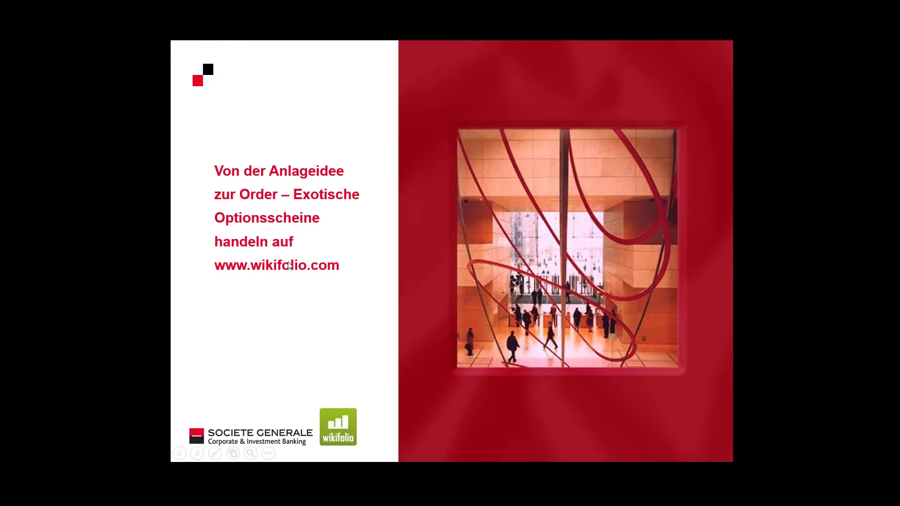
{"action": "left_click", "coordinate": [289, 265]}
{"action": "left_click", "coordinate": [288, 265]}
{"action": "left_click", "coordinate": [289, 265]}
{"action": "left_click", "coordinate": [289, 266]}
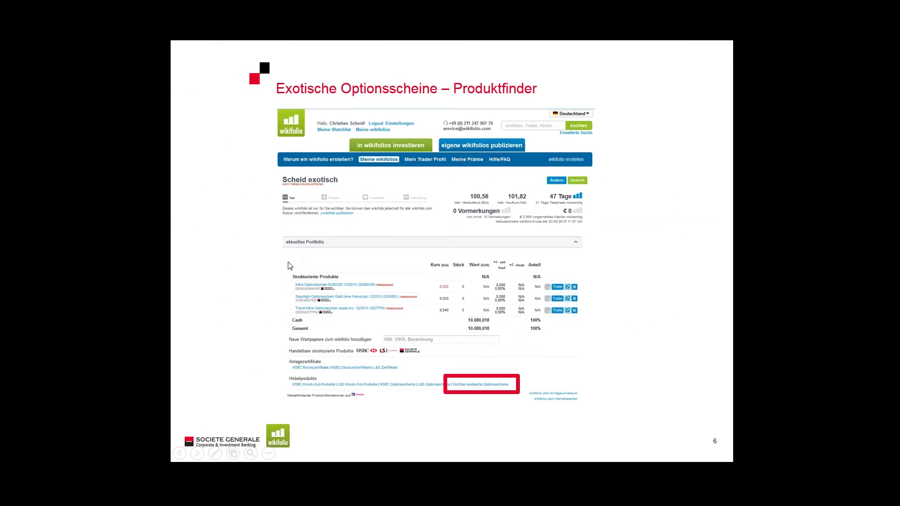
{"action": "left_click", "coordinate": [290, 266]}
{"action": "left_click", "coordinate": [290, 265]}
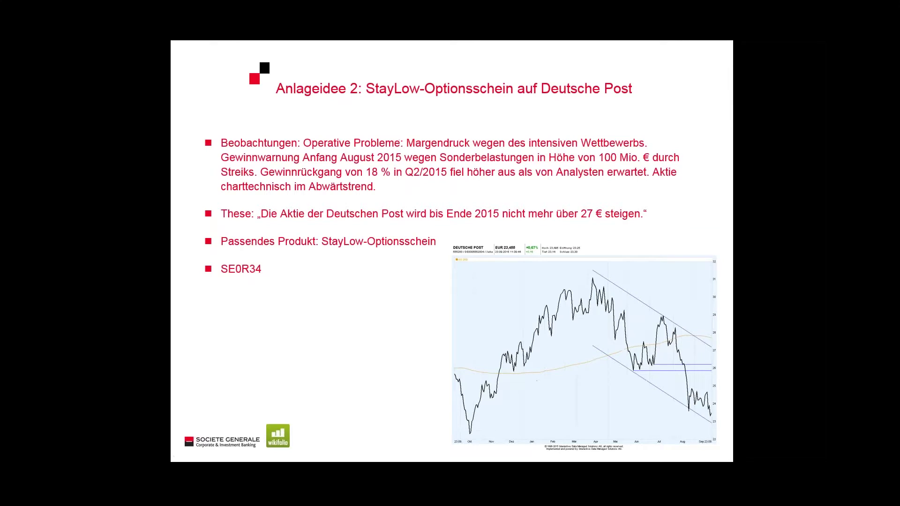
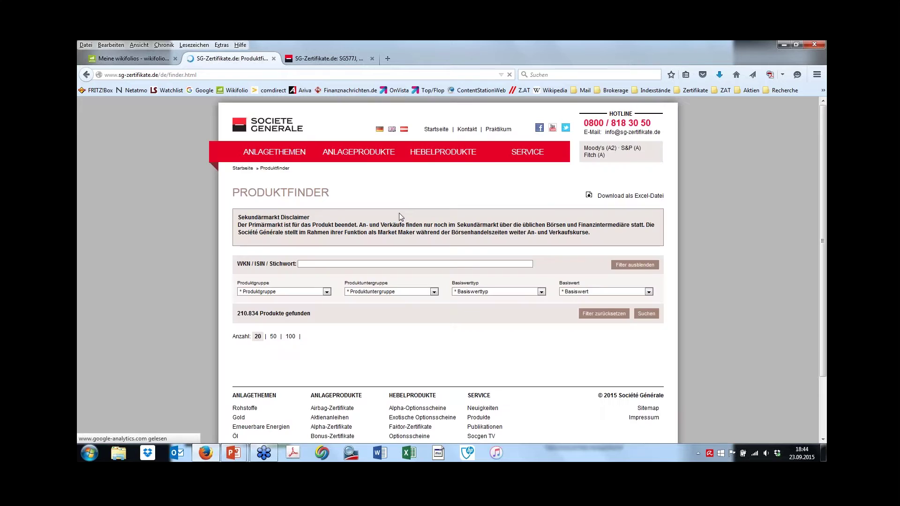
Step: Filter the product finder by product group Exotische Optionsscheine and subgroup StayLow-Optionsscheine
{"action": "left_click", "coordinate": [300, 292]}
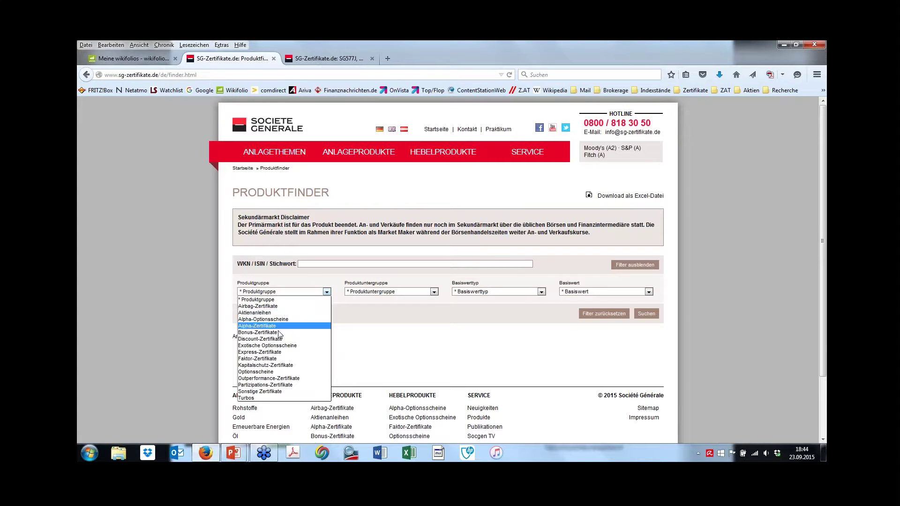
{"action": "left_click", "coordinate": [274, 345]}
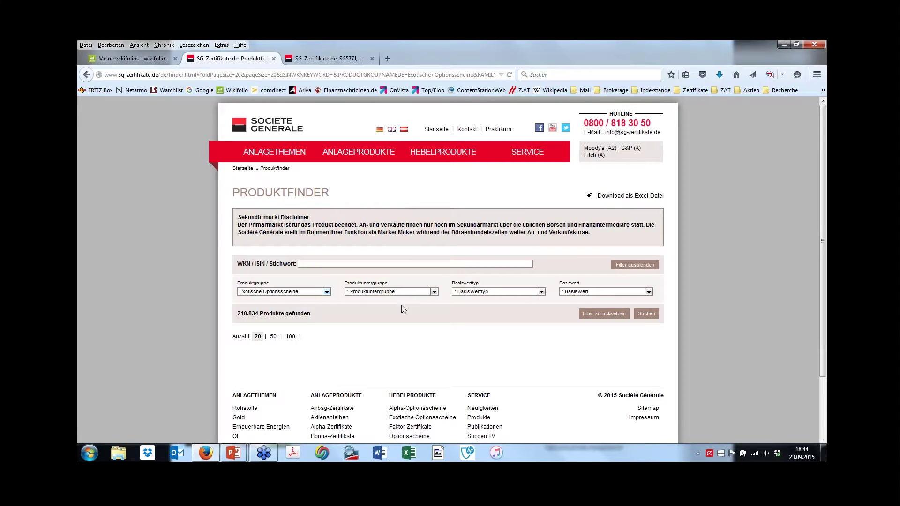
{"action": "left_click", "coordinate": [375, 292]}
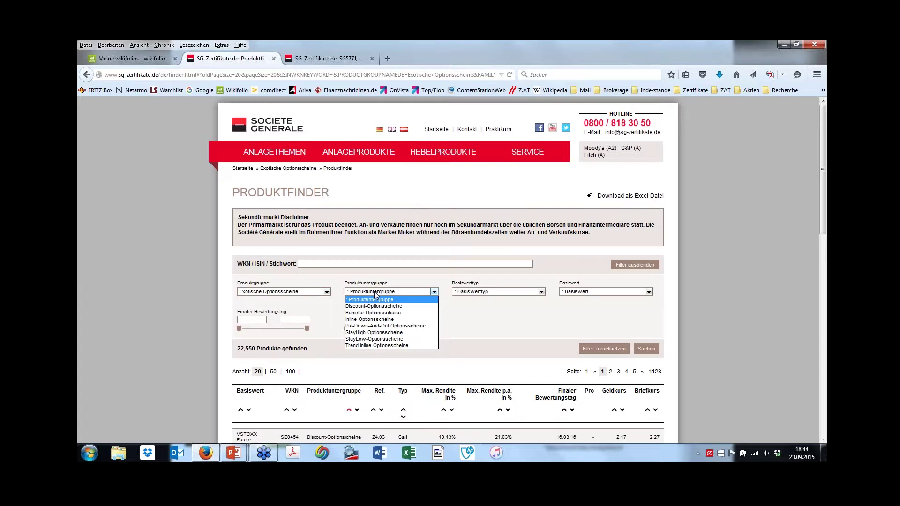
{"action": "left_click", "coordinate": [406, 338]}
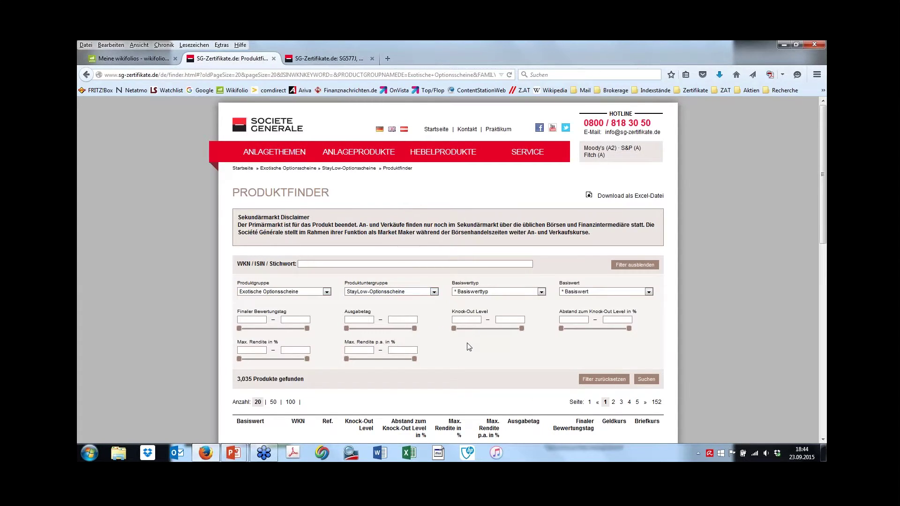
Step: Restrict the StayLow search to underlying type Aktie and the underlying Deutsche Post AG
{"action": "left_click", "coordinate": [474, 291]}
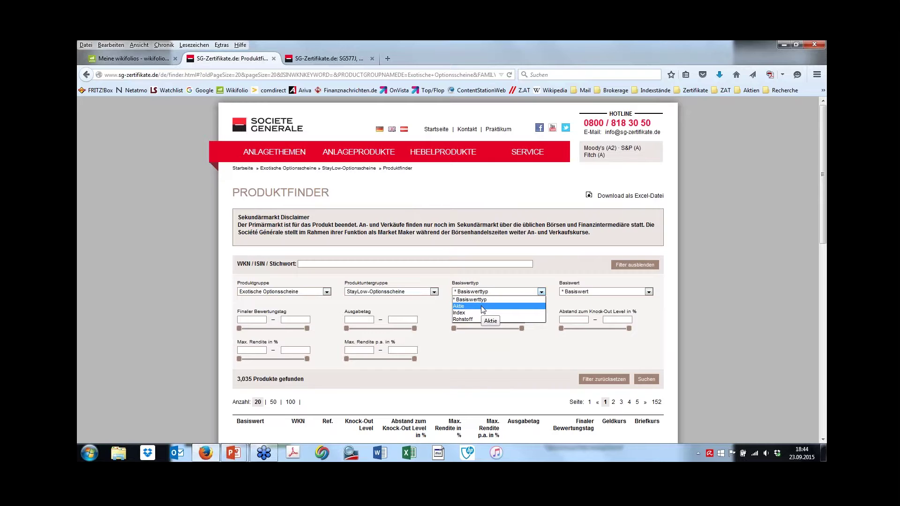
{"action": "left_click", "coordinate": [483, 309]}
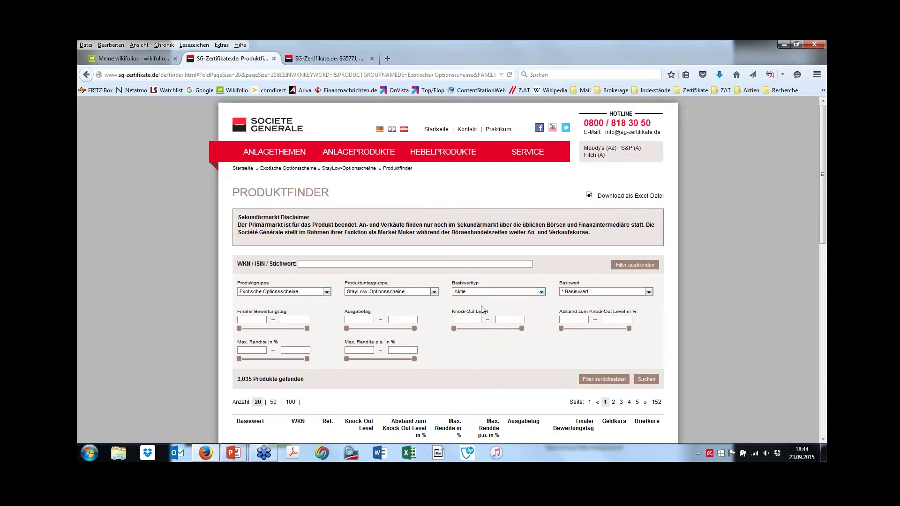
{"action": "left_click", "coordinate": [579, 294]}
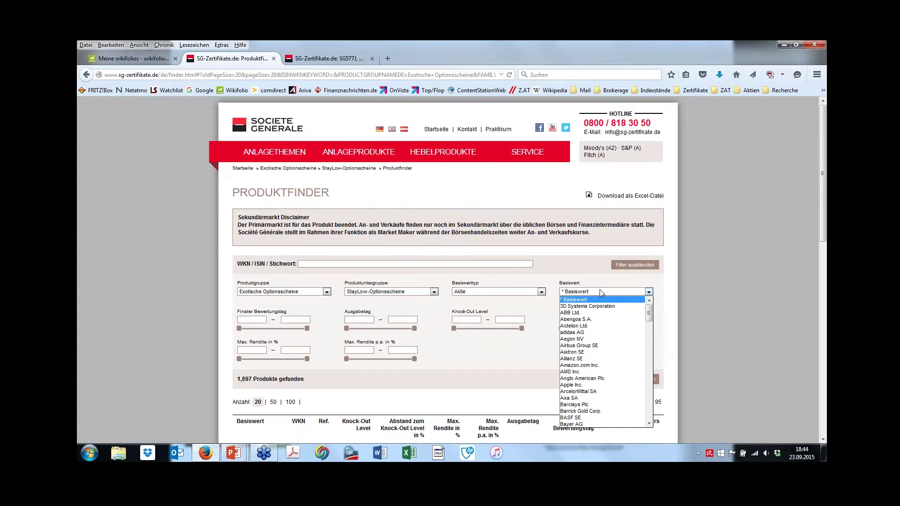
{"action": "type", "text": "deu"}
{"action": "scroll", "coordinate": [589, 370], "scroll_direction": "down", "scroll_amount": 3}
{"action": "left_click", "coordinate": [583, 383]}
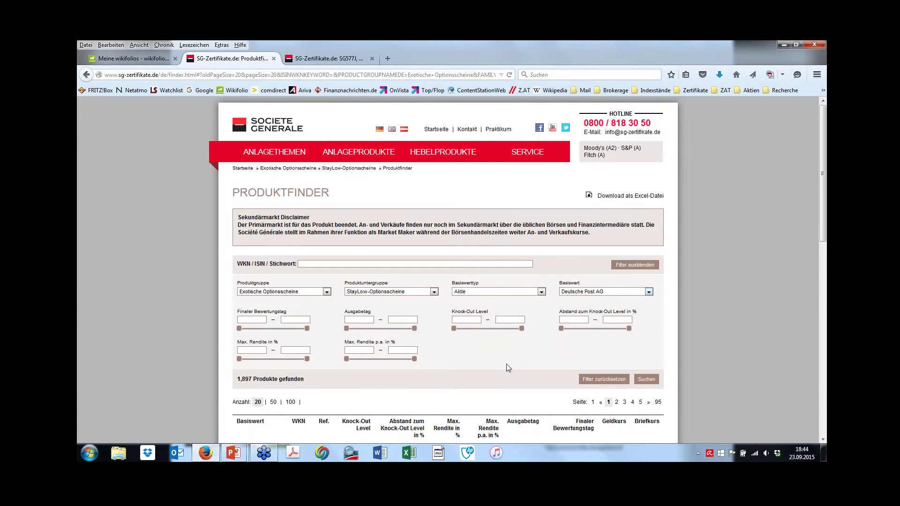
Step: Limit the Finaler Bewertungstag of the Deutsche Post products to the range 18.12.15 to 31.12.15
{"action": "scroll", "coordinate": [498, 364], "scroll_direction": "down", "scroll_amount": 3}
{"action": "scroll", "coordinate": [500, 369], "scroll_direction": "down", "scroll_amount": 1}
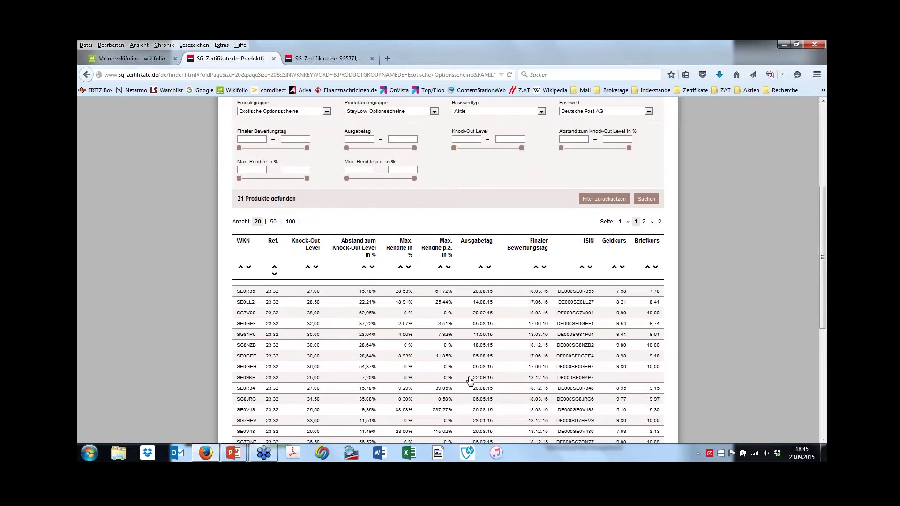
{"action": "scroll", "coordinate": [446, 378], "scroll_direction": "down", "scroll_amount": 1}
{"action": "scroll", "coordinate": [265, 216], "scroll_direction": "up", "scroll_amount": 3}
{"action": "left_click", "coordinate": [258, 230]}
{"action": "left_click", "coordinate": [274, 241]}
{"action": "left_click", "coordinate": [269, 265]}
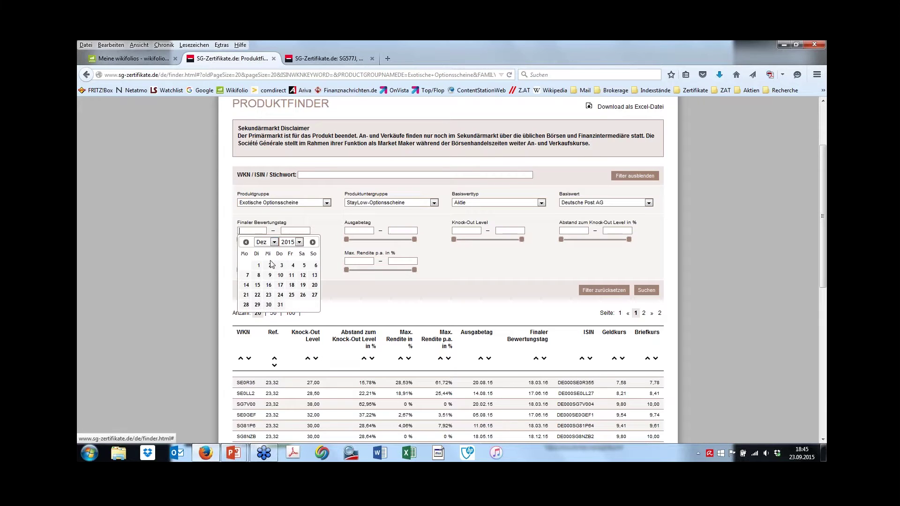
{"action": "left_click", "coordinate": [291, 285]}
{"action": "left_click", "coordinate": [292, 230]}
{"action": "left_click", "coordinate": [317, 242]}
{"action": "left_click", "coordinate": [309, 272]}
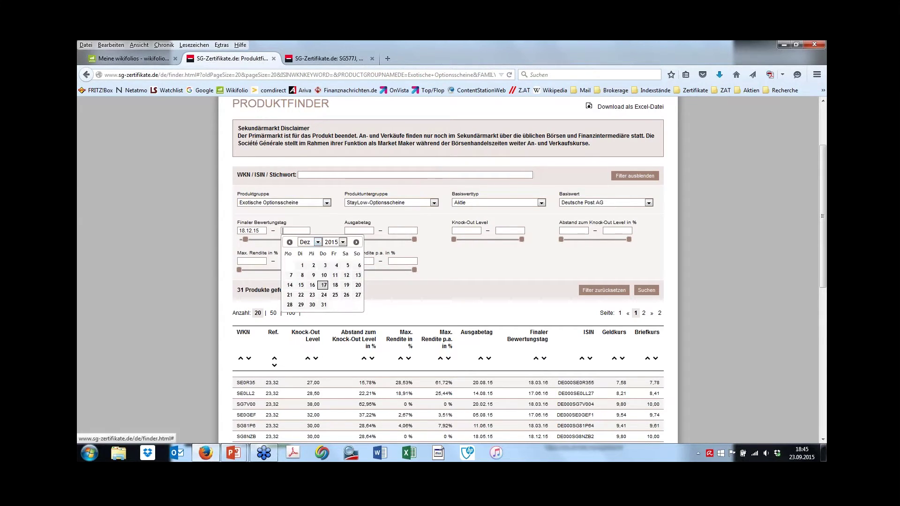
{"action": "left_click", "coordinate": [324, 305]}
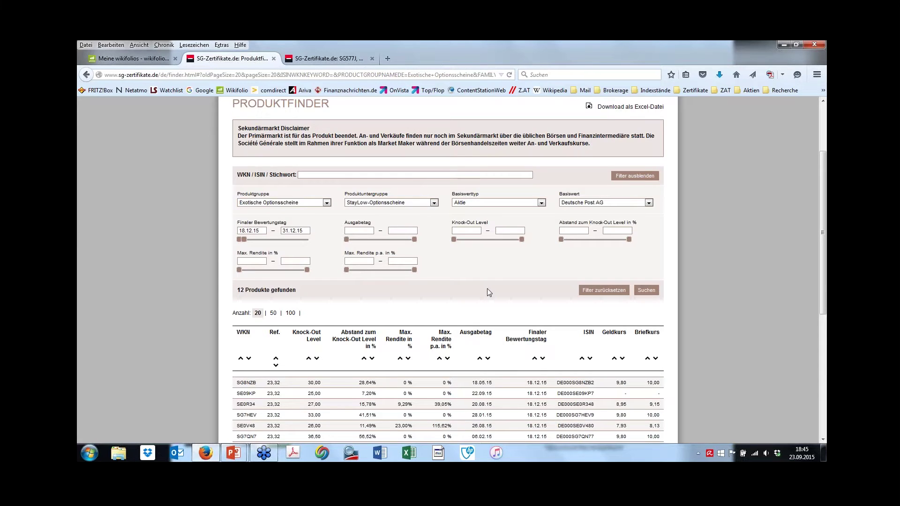
Step: Limit the Knock-Out Level of the listed products to the range 26 to 28
{"action": "scroll", "coordinate": [488, 288], "scroll_direction": "down", "scroll_amount": 2}
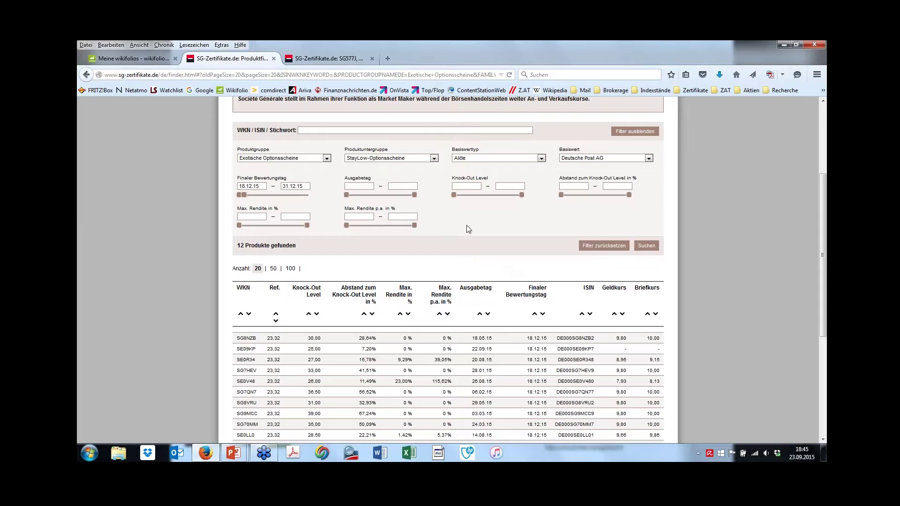
{"action": "left_click", "coordinate": [467, 187]}
{"action": "type", "text": "26"}
{"action": "key", "text": "Tab"}
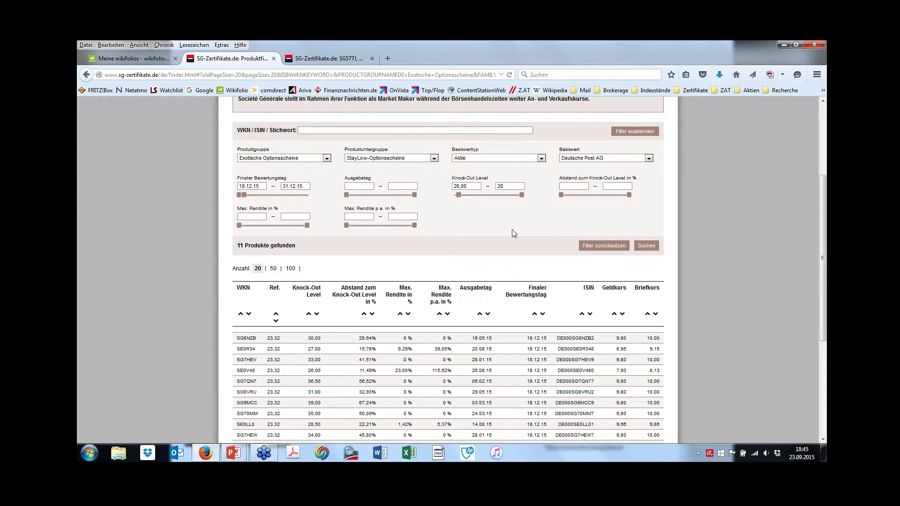
{"action": "left_click", "coordinate": [511, 186]}
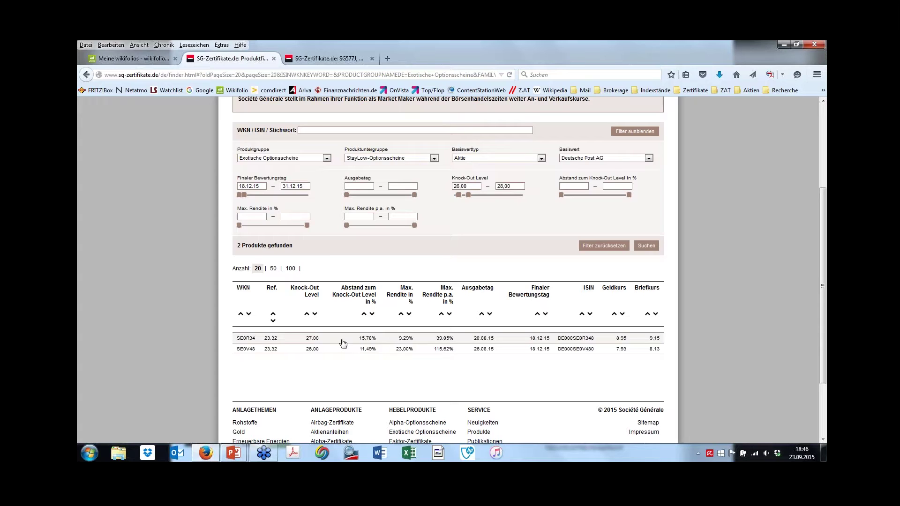
Step: Open the product page of warrant SE0R34 and examine its master data and key figures, including the maximum return
{"action": "left_click", "coordinate": [247, 339]}
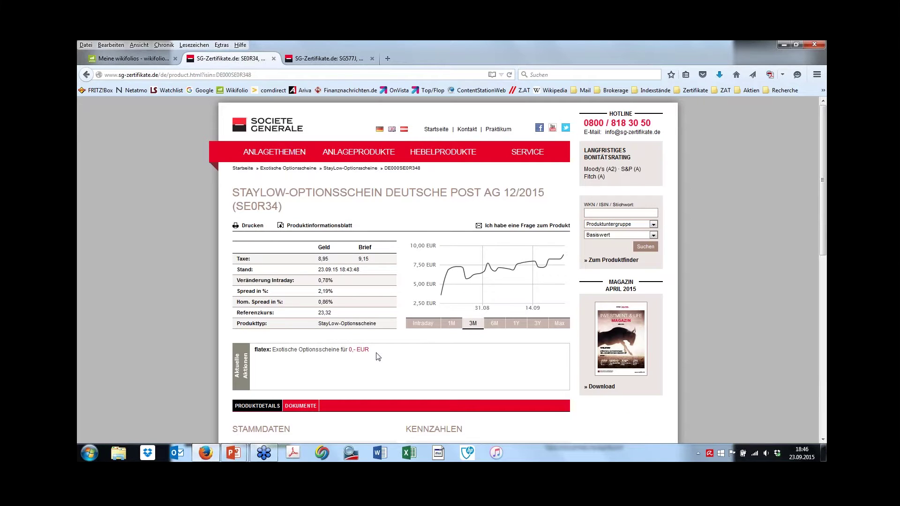
{"action": "scroll", "coordinate": [377, 357], "scroll_direction": "down", "scroll_amount": 2}
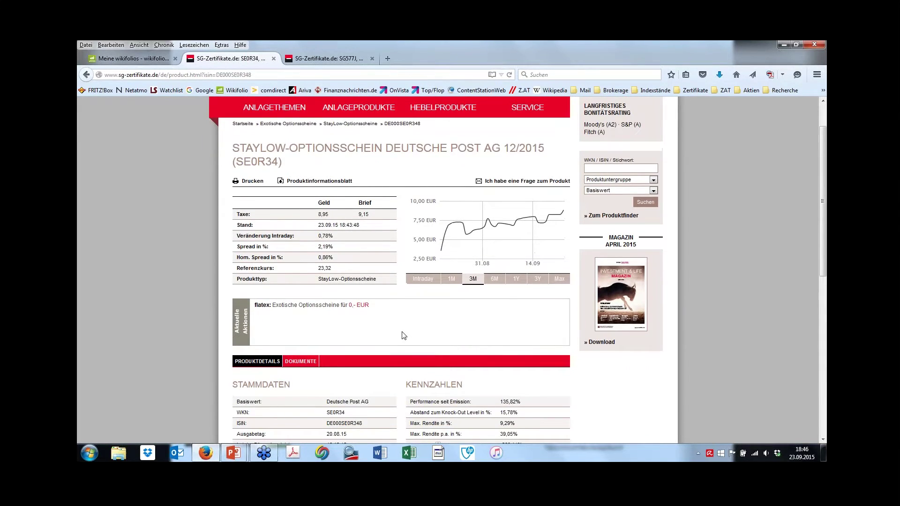
{"action": "scroll", "coordinate": [534, 360], "scroll_direction": "down", "scroll_amount": 4}
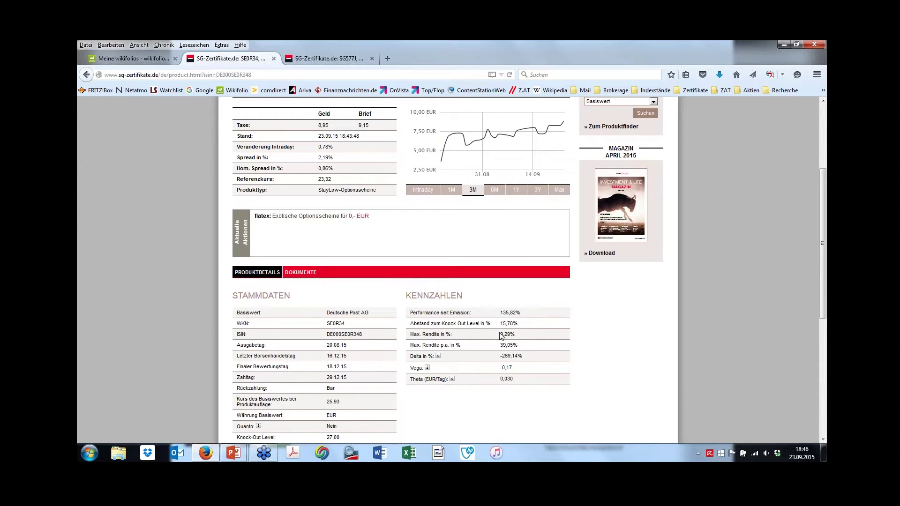
{"action": "left_click_drag", "start_coordinate": [501, 335], "coordinate": [511, 334]}
{"action": "left_click", "coordinate": [528, 361]}
{"action": "scroll", "coordinate": [469, 389], "scroll_direction": "down", "scroll_amount": 2}
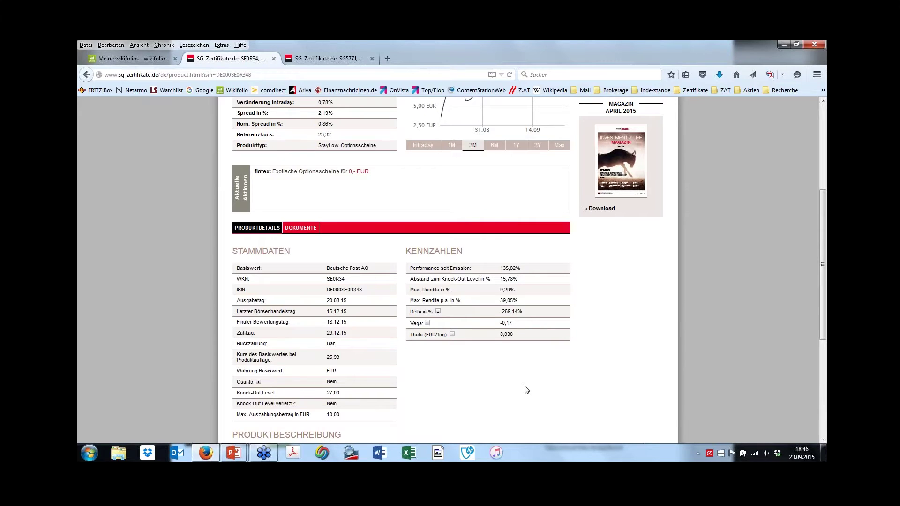
Step: Copy the ISIN DE000SE0R348 from the product page and try to add this security to the wikifolio, dismissing the notice
{"action": "scroll", "coordinate": [525, 389], "scroll_direction": "up", "scroll_amount": 2}
{"action": "double_click", "coordinate": [344, 334]}
{"action": "key", "text": "ctrl+c"}
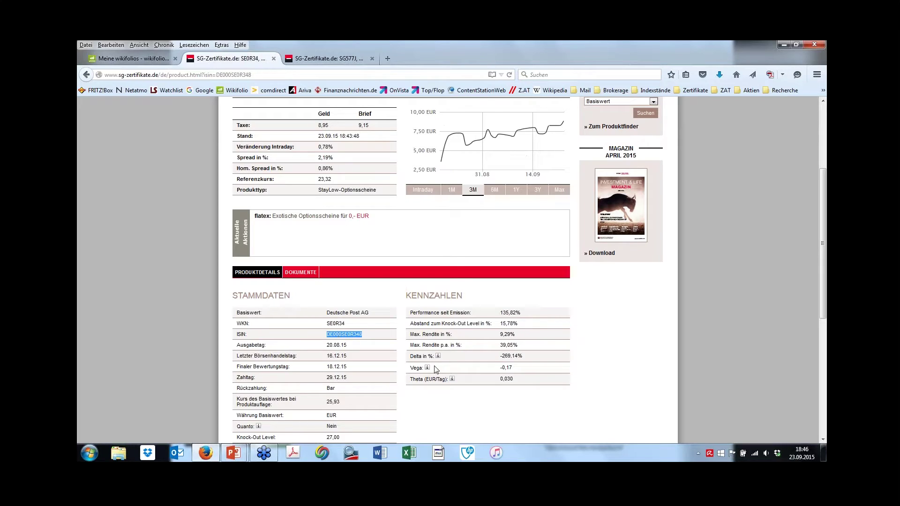
{"action": "left_click", "coordinate": [150, 58]}
{"action": "key", "text": "ctrl+v"}
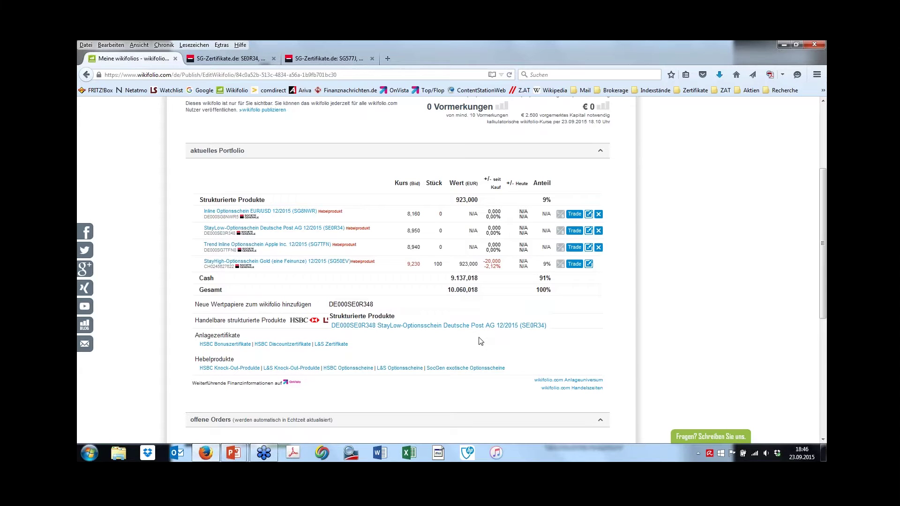
{"action": "left_click", "coordinate": [436, 331]}
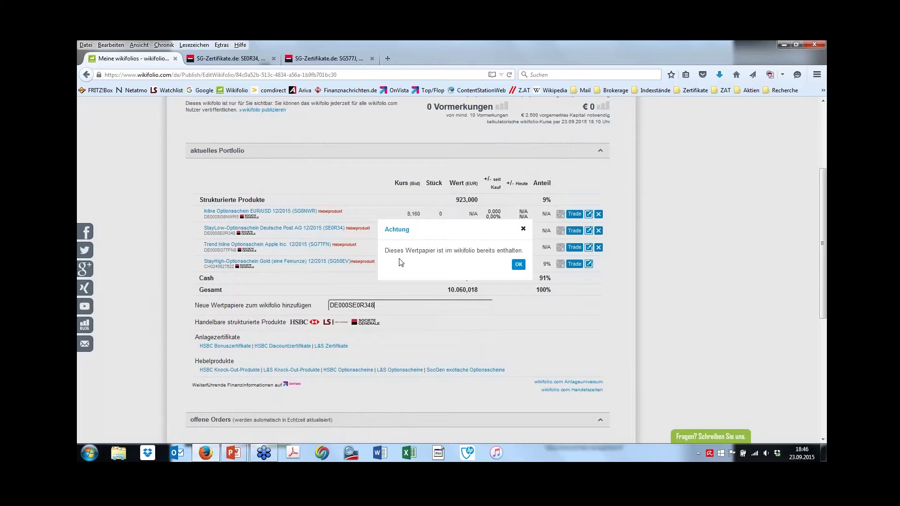
{"action": "left_click", "coordinate": [517, 265]}
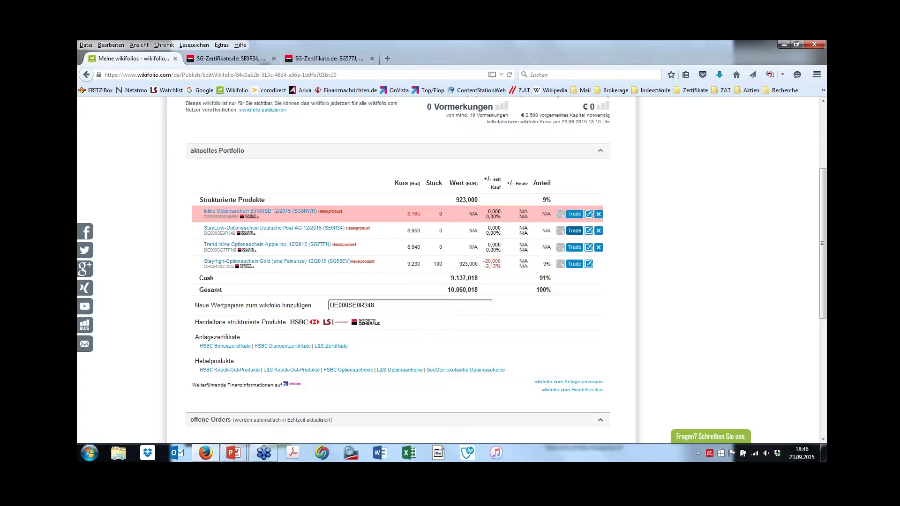
Step: Start a trade for the StayLow Deutsche Post warrant SE0R34 and set it to Kauf with a quantity of 100
{"action": "left_click", "coordinate": [573, 231]}
{"action": "left_click", "coordinate": [292, 232]}
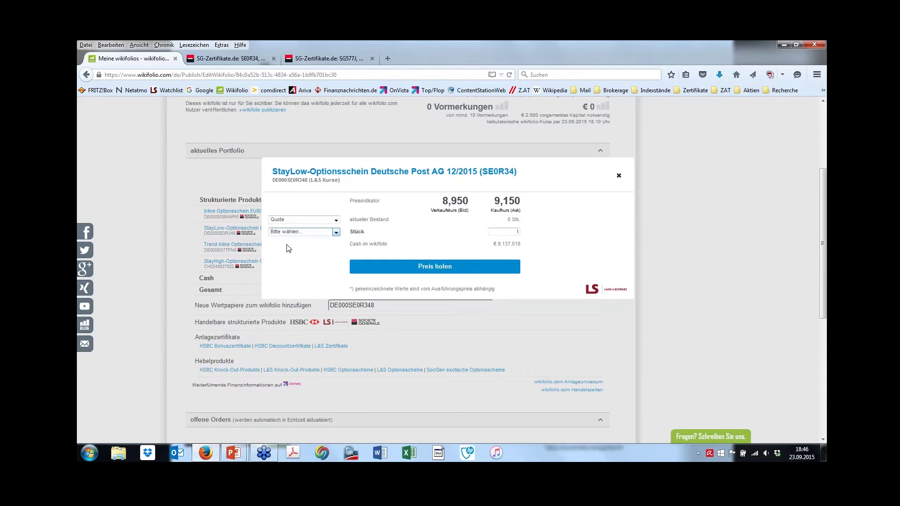
{"action": "left_click", "coordinate": [286, 244]}
{"action": "left_click", "coordinate": [516, 232]}
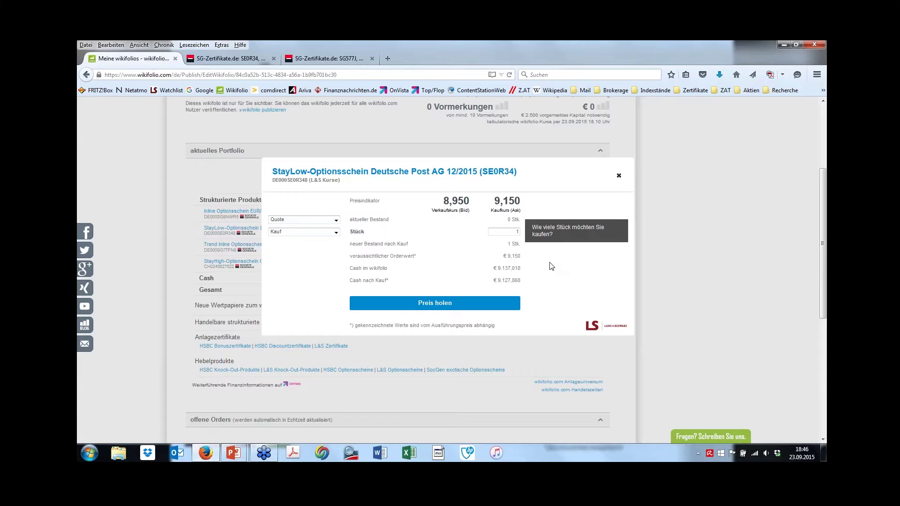
{"action": "type", "text": "00"}
Step: Change the SE0R34 order to Limit with a limit price of 9,15, and place and acknowledge it
{"action": "left_click", "coordinate": [283, 221]}
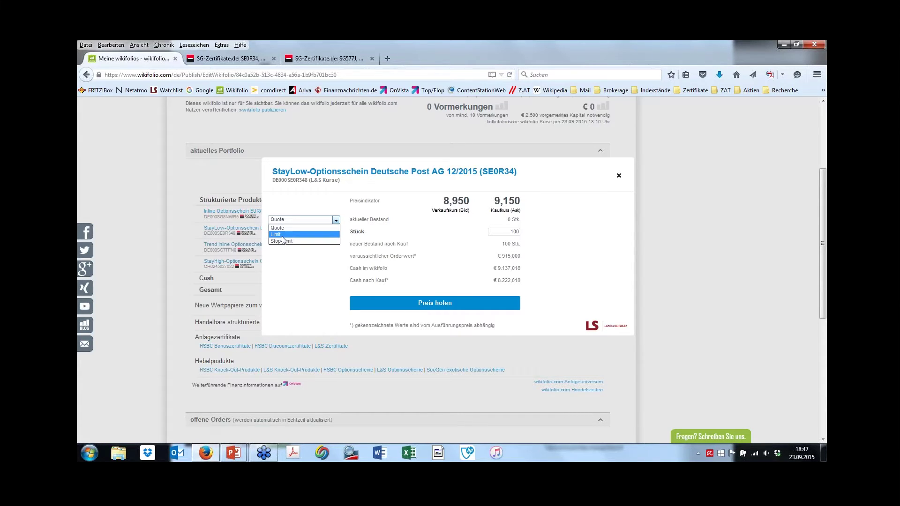
{"action": "left_click", "coordinate": [283, 237]}
{"action": "left_click", "coordinate": [513, 243]}
{"action": "type", "text": "9,15"}
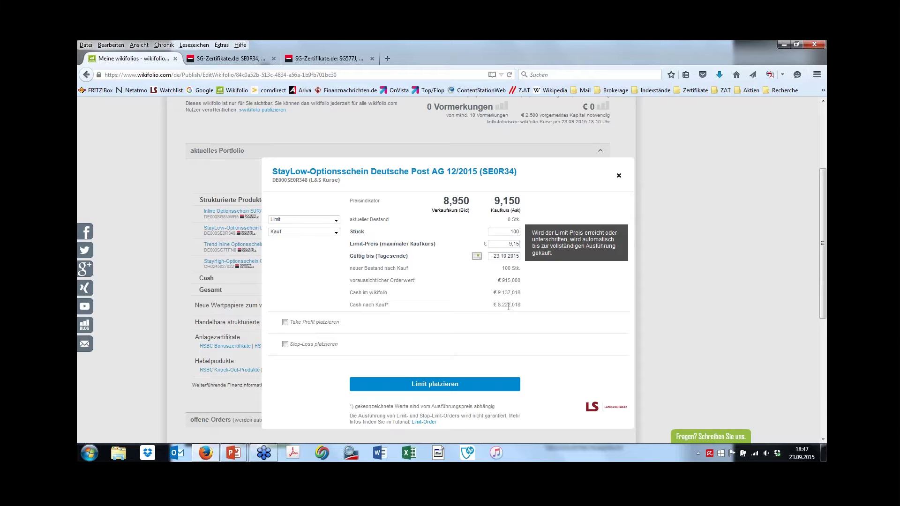
{"action": "left_click", "coordinate": [514, 382]}
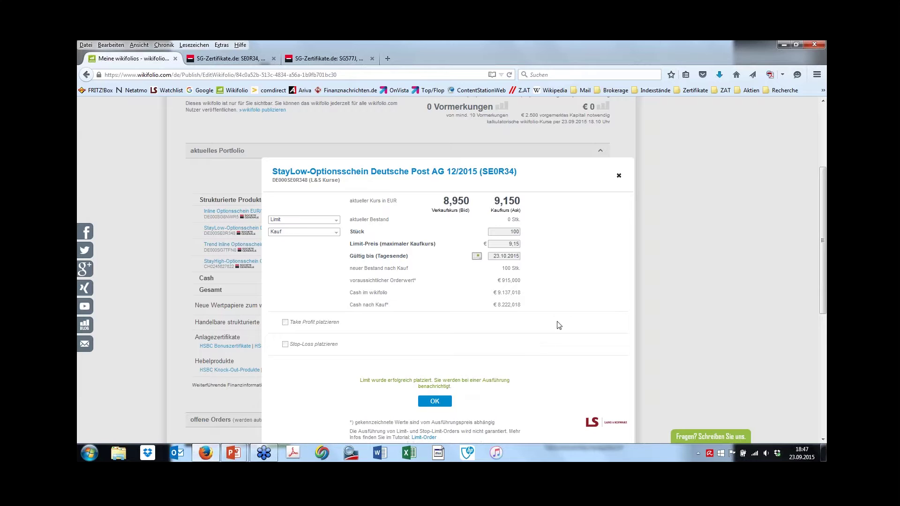
{"action": "left_click", "coordinate": [435, 402]}
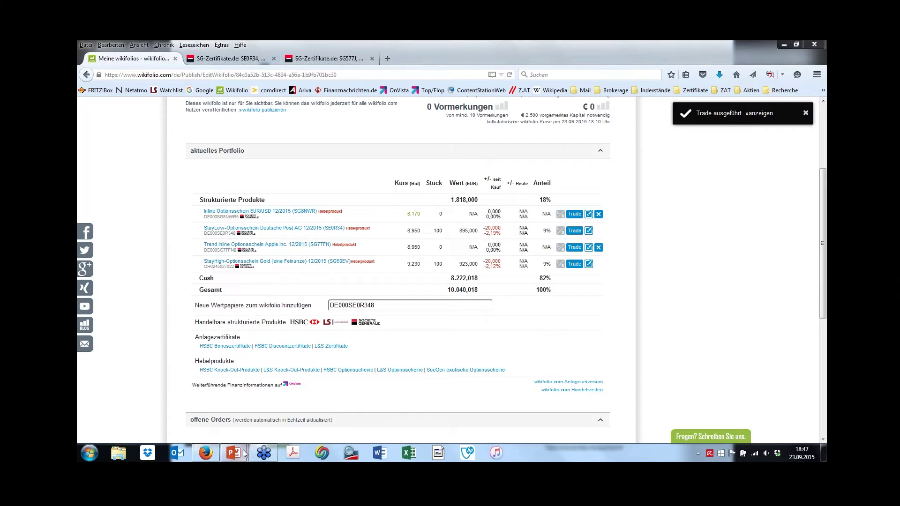
Step: Switch to the running PowerPoint slide show at the slide "Anlageidee 3: Inline-Optionsschein auf EUR/USD"
{"action": "mouse_move", "coordinate": [244, 454]}
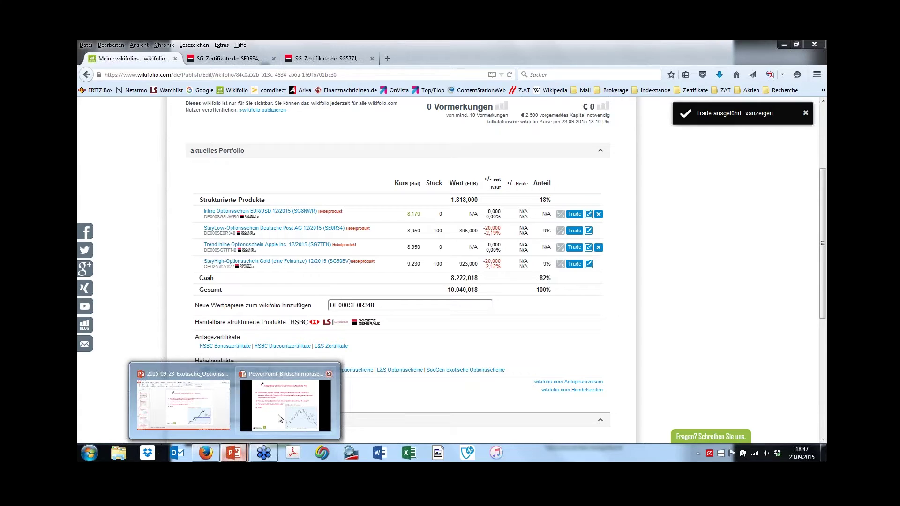
{"action": "left_click", "coordinate": [280, 419]}
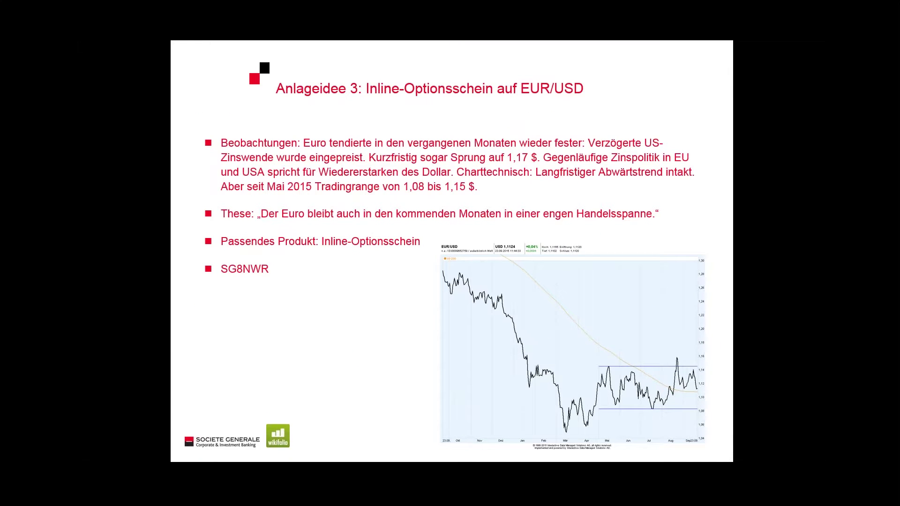